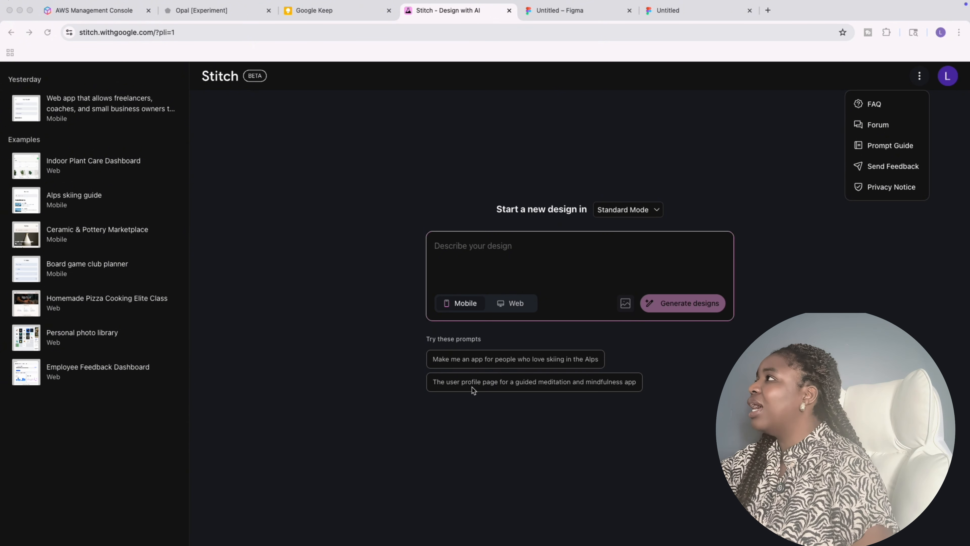
- Look over the available design modes, the Web and Mobile prompt suggestions, and the help options
{"action": "left_click", "coordinate": [627, 209]}
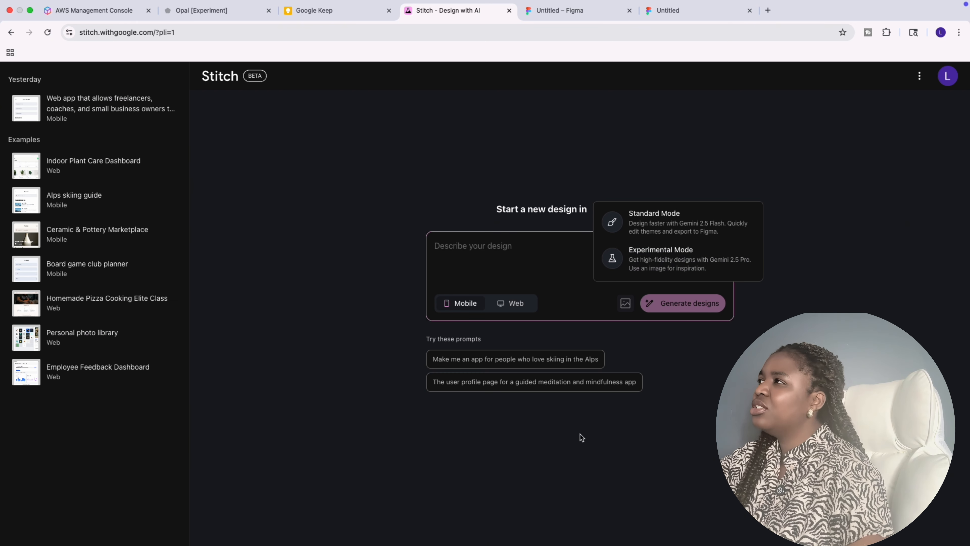
{"action": "left_click", "coordinate": [477, 309]}
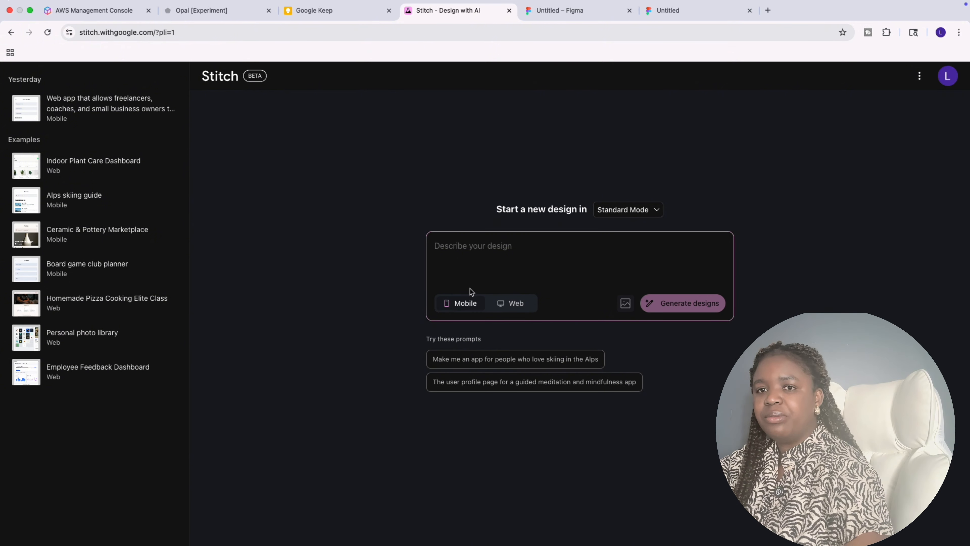
{"action": "left_click", "coordinate": [522, 304]}
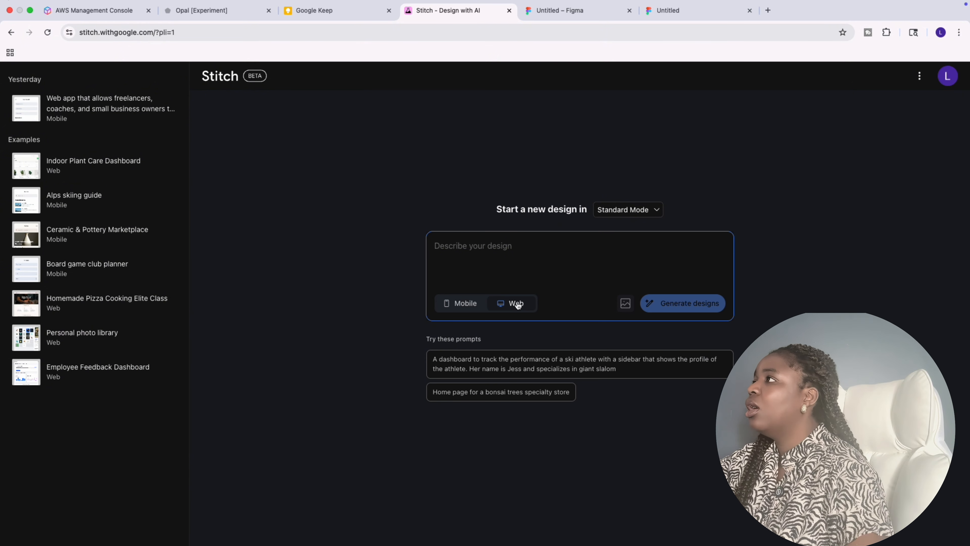
{"action": "left_click", "coordinate": [466, 307]}
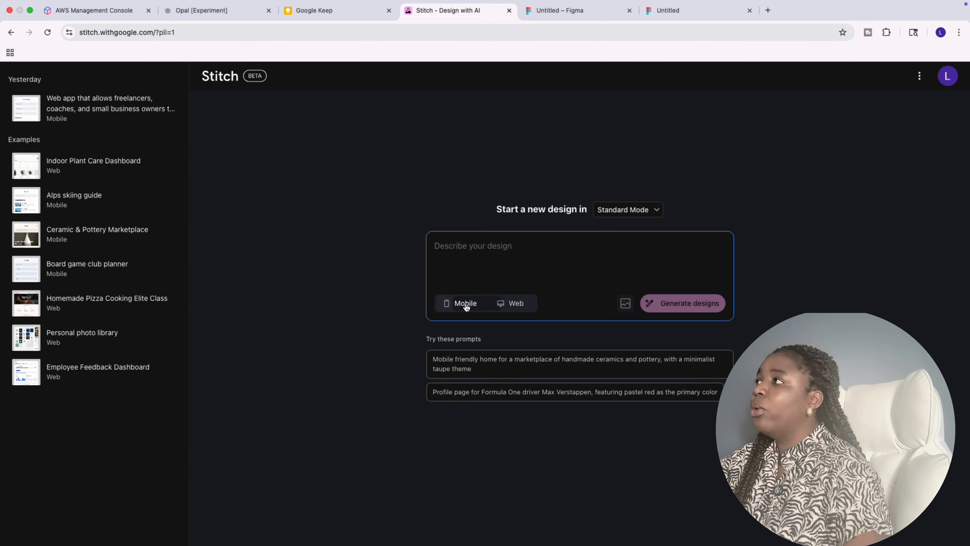
{"action": "left_click", "coordinate": [918, 82]}
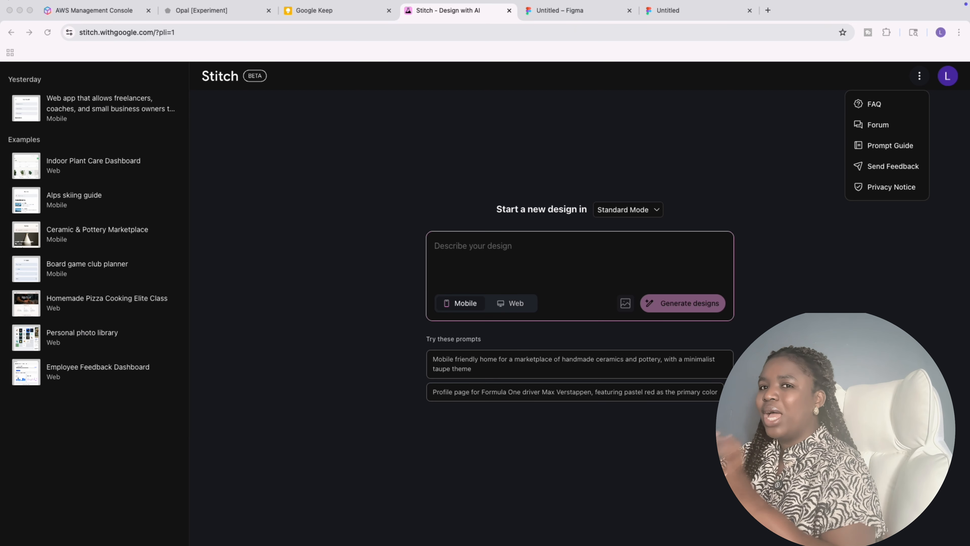
- Generate mobile designs in Standard Mode from the copied testimonial-collection web app prompt and have all suggested screens made
{"action": "left_click", "coordinate": [461, 245]}
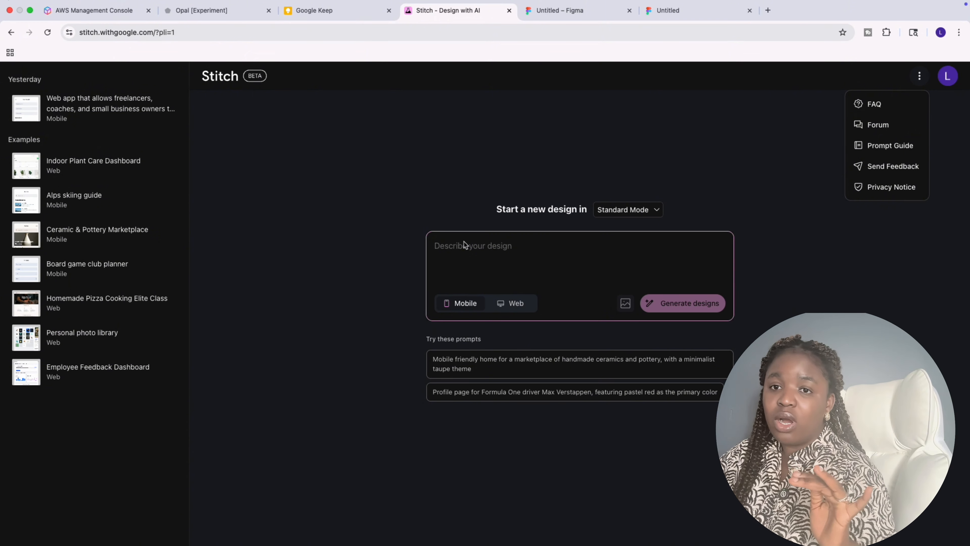
{"action": "key", "text": "super+v"}
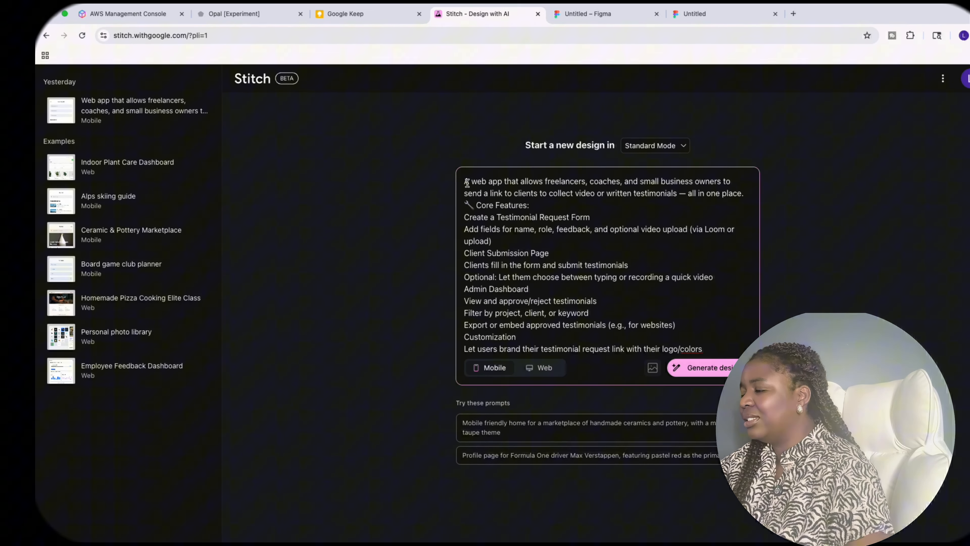
{"action": "left_click_drag", "start_coordinate": [666, 186], "coordinate": [938, 199]}
{"action": "left_click", "coordinate": [511, 252]}
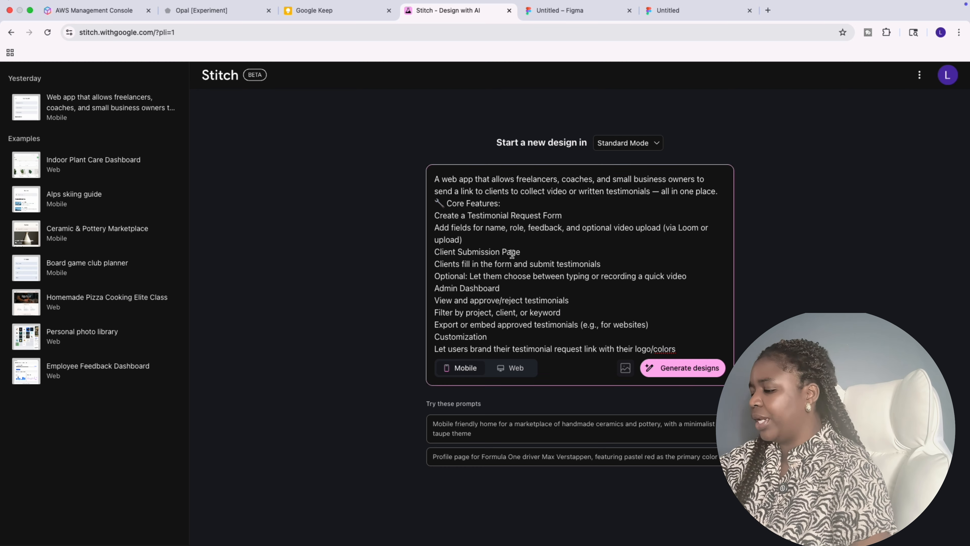
{"action": "left_click", "coordinate": [679, 369]}
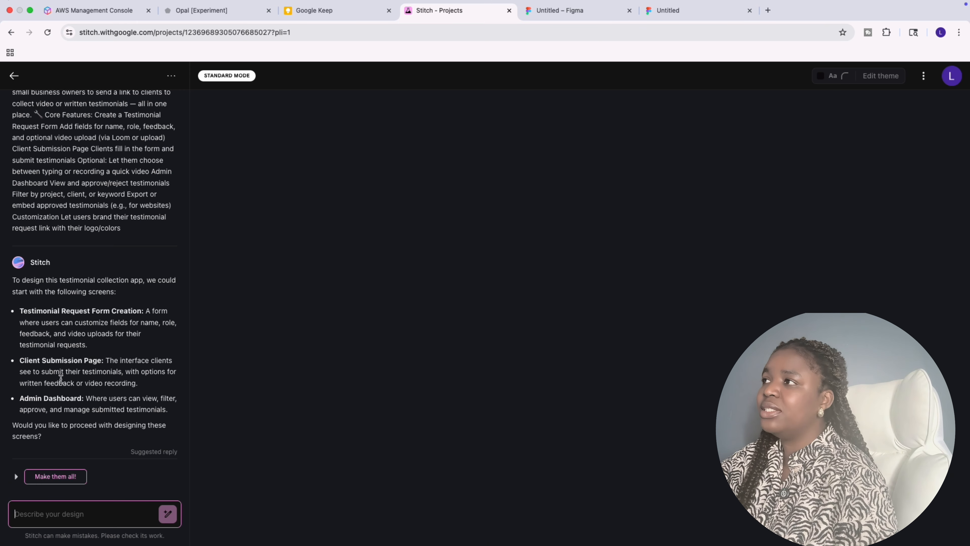
{"action": "left_click", "coordinate": [57, 476]}
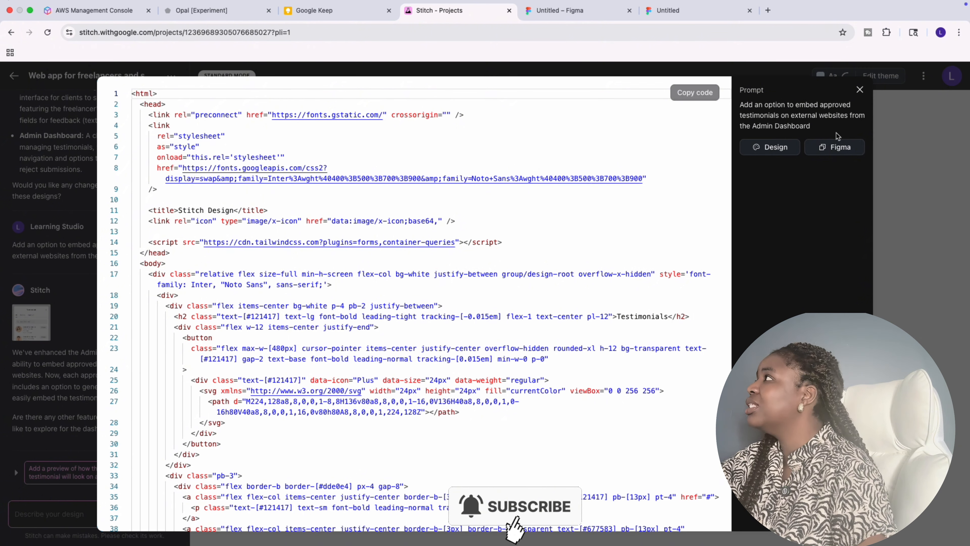
- Close the code view and examine the generated New Request, Testimonial Submission and Testimonials screens
{"action": "left_click", "coordinate": [859, 90]}
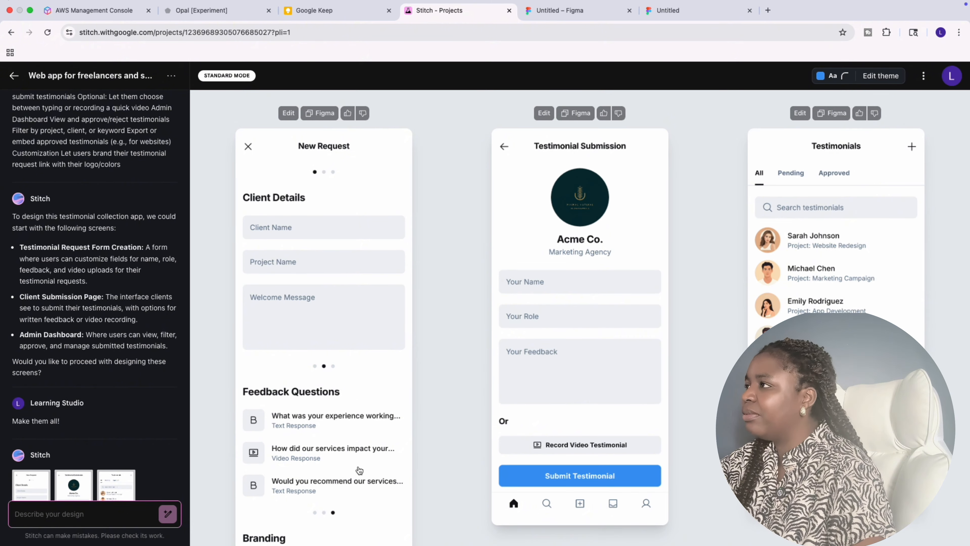
{"action": "scroll", "coordinate": [358, 467], "scroll_direction": "down", "scroll_amount": 3}
{"action": "scroll", "coordinate": [323, 458], "scroll_direction": "up", "scroll_amount": 3}
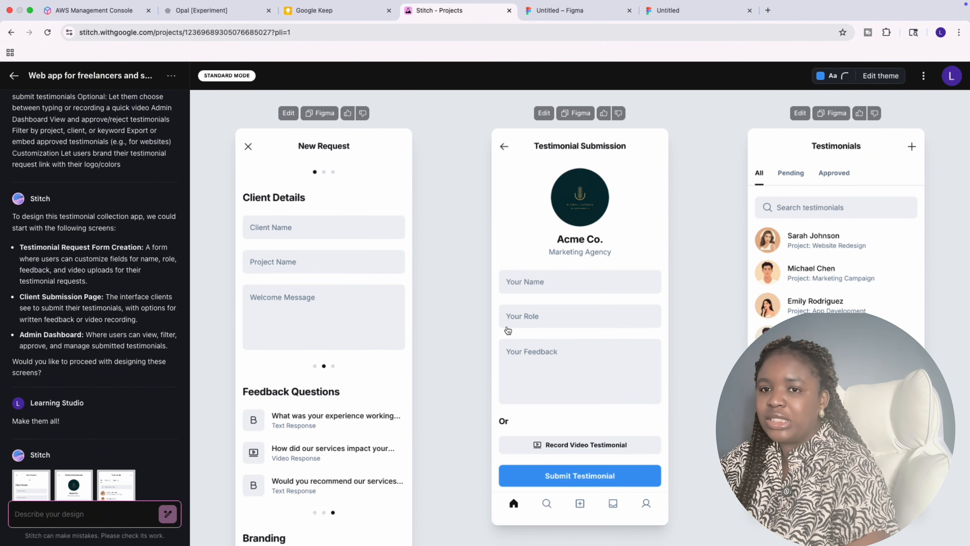
{"action": "scroll", "coordinate": [401, 397], "scroll_direction": "down", "scroll_amount": 3}
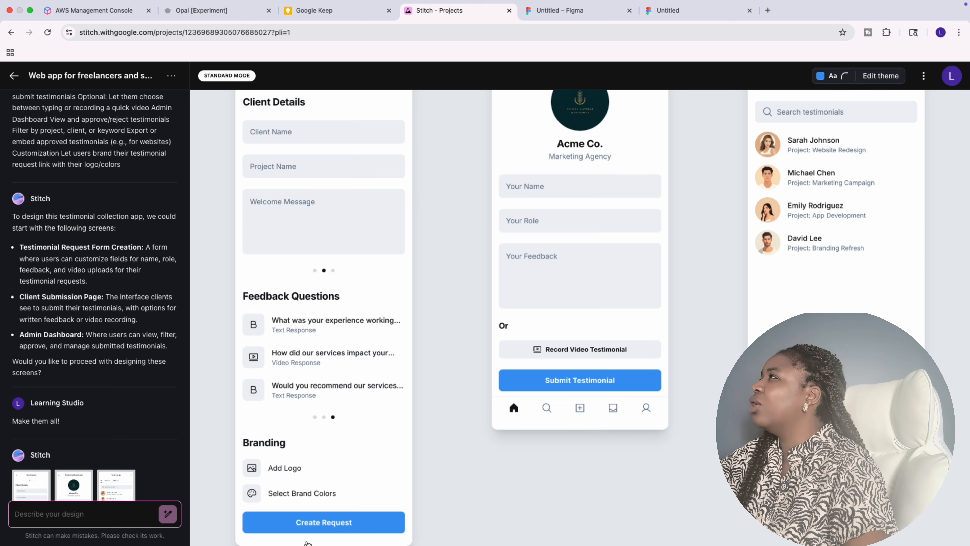
{"action": "scroll", "coordinate": [331, 399], "scroll_direction": "up", "scroll_amount": 3}
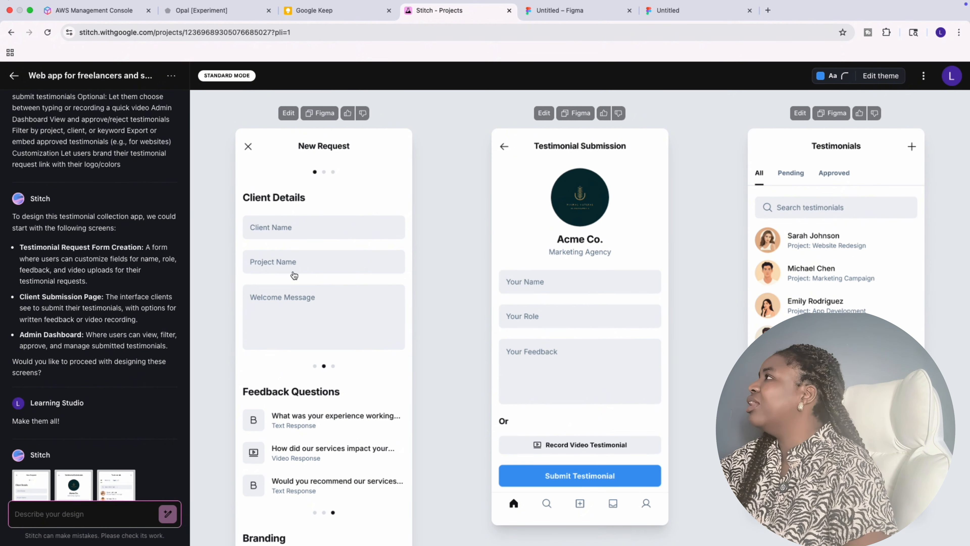
- Look at the theme options, try the blue preset #359EFF without applying it, and preview the Testimonial Submission screen enlarged
{"action": "left_click", "coordinate": [834, 75]}
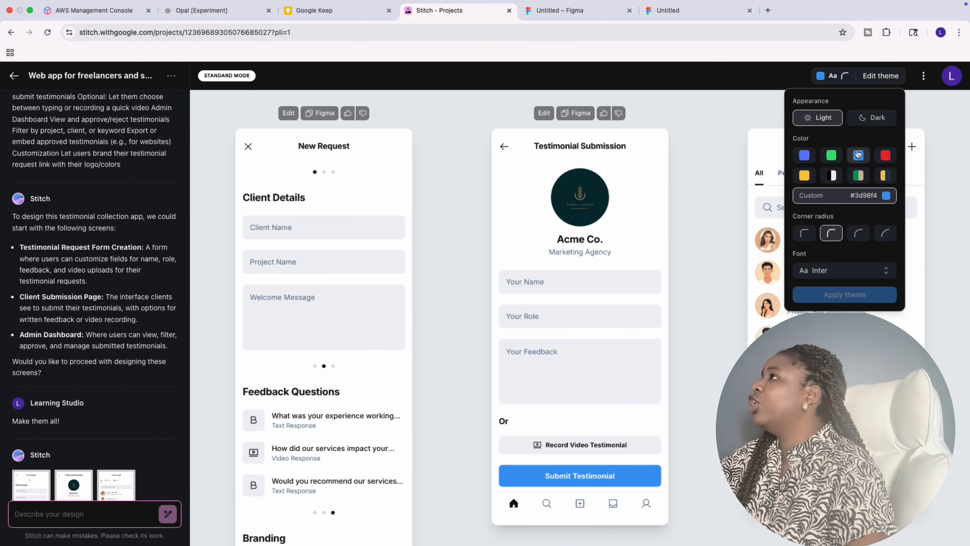
{"action": "left_click", "coordinate": [859, 157]}
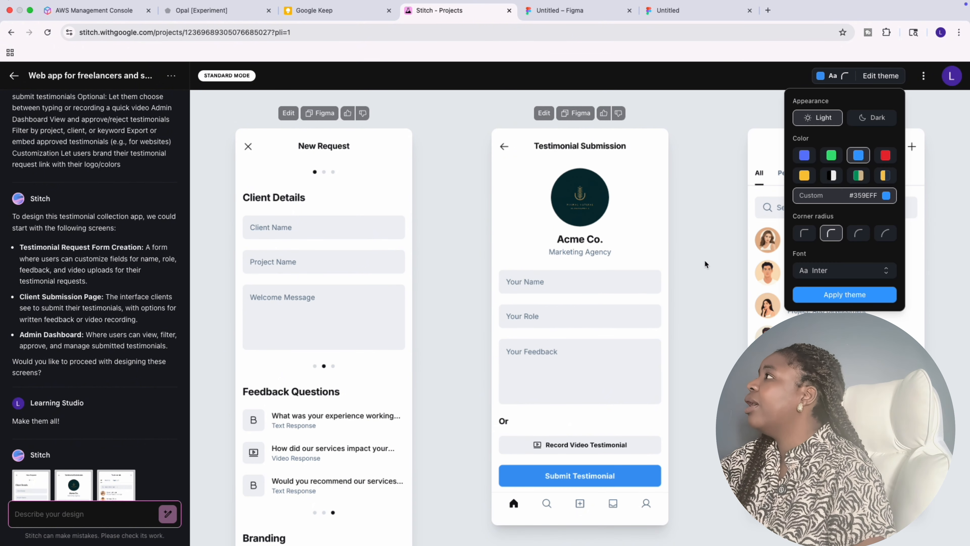
{"action": "left_click", "coordinate": [665, 249]}
{"action": "double_click", "coordinate": [664, 248]}
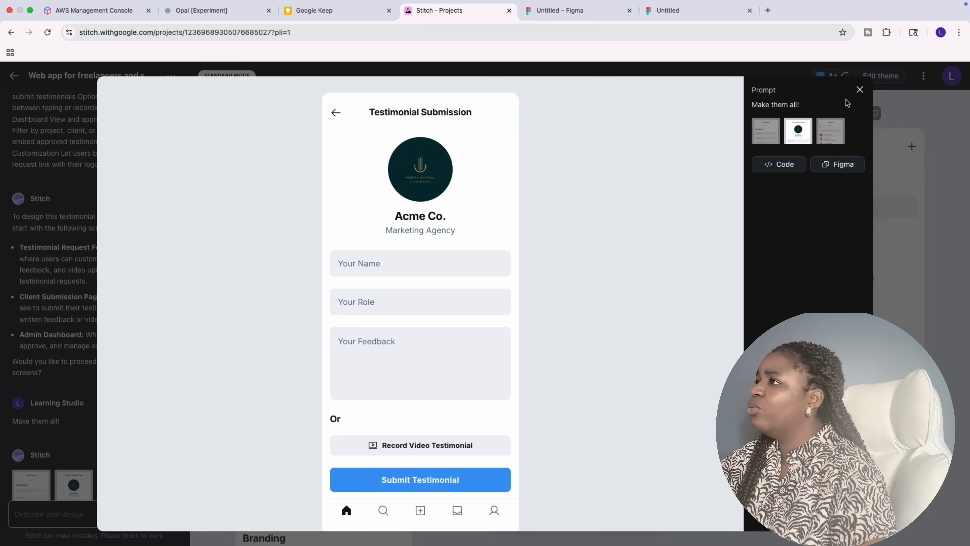
{"action": "left_click", "coordinate": [859, 90]}
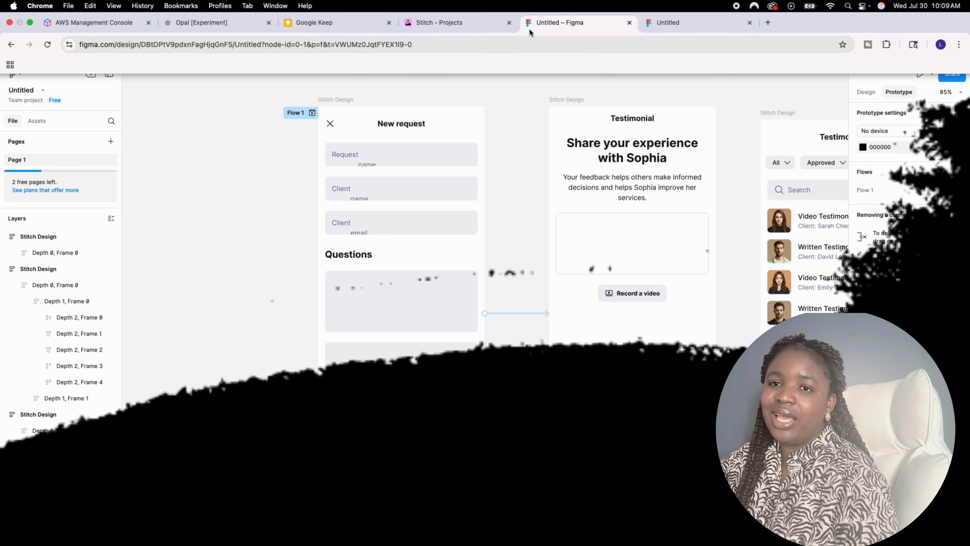
- Switch to Figma, glance at the existing prototype, and create a new design file in the team project
{"action": "left_click", "coordinate": [689, 25]}
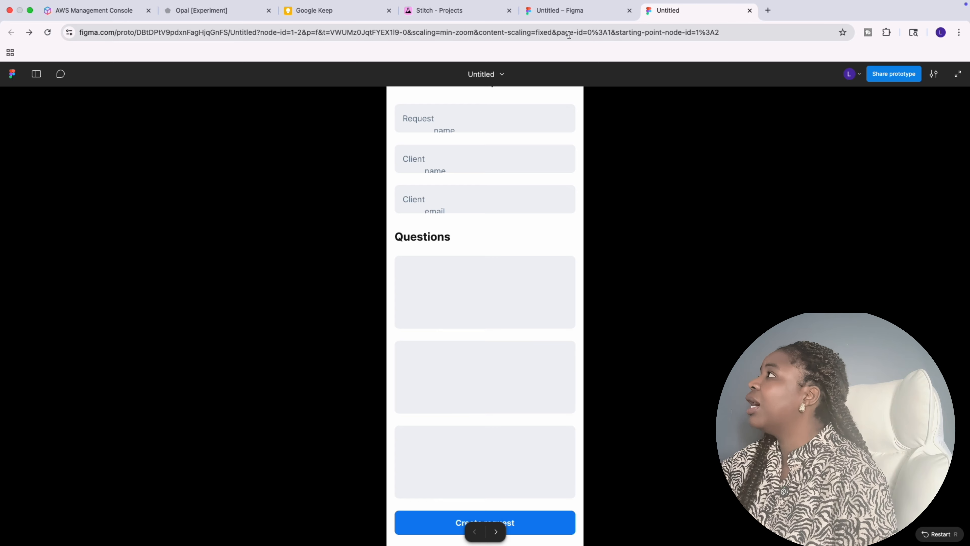
{"action": "left_click", "coordinate": [556, 11]}
{"action": "left_click", "coordinate": [14, 76]}
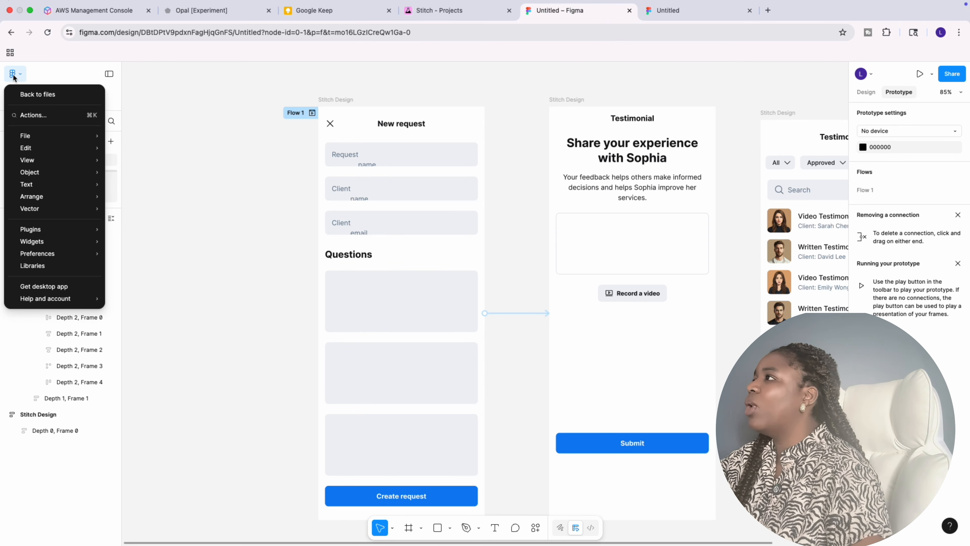
{"action": "left_click", "coordinate": [38, 94]}
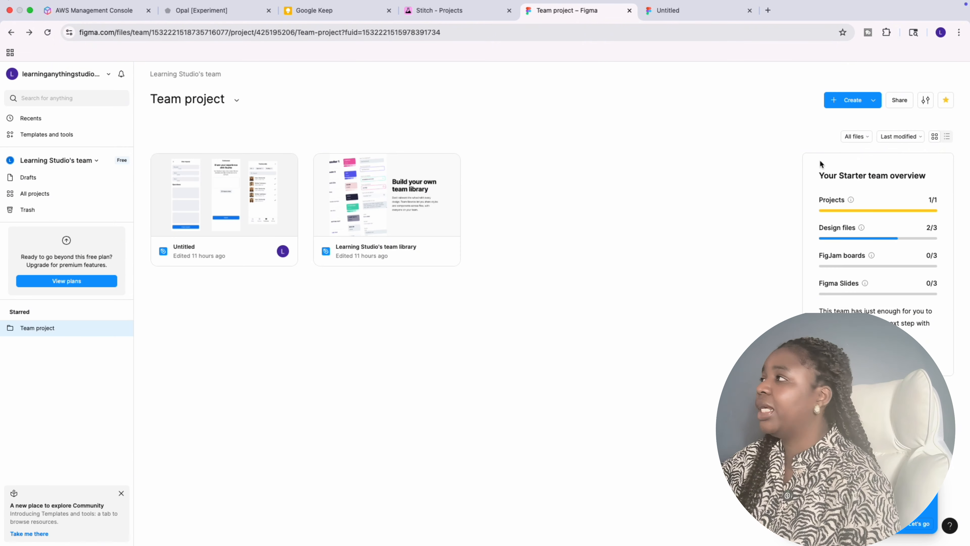
{"action": "left_click", "coordinate": [833, 104]}
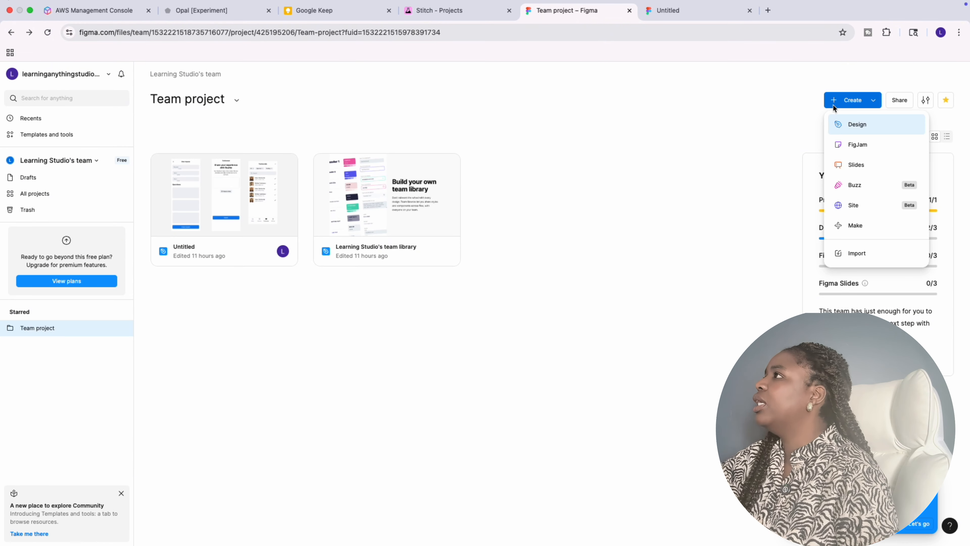
{"action": "left_click", "coordinate": [836, 128]}
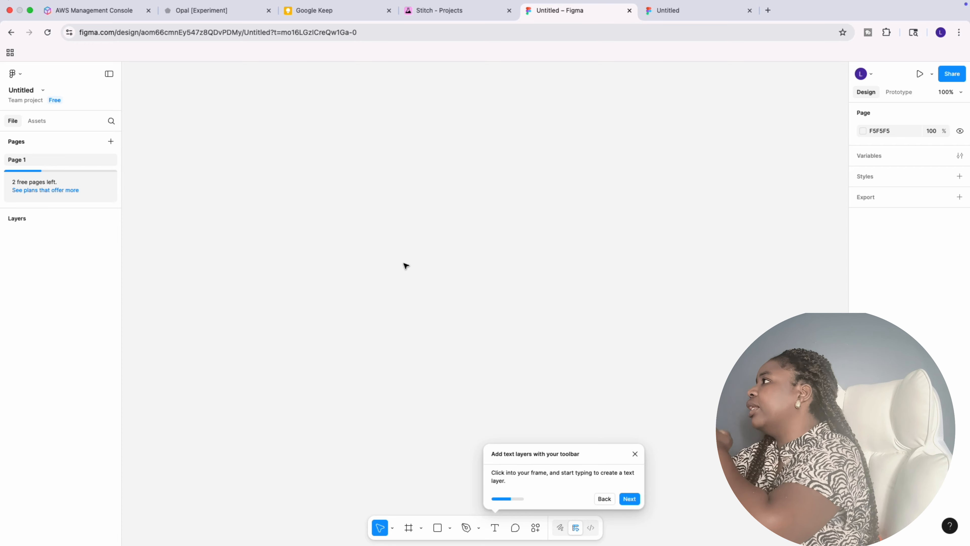
- Paste the copied New Request screen onto the empty canvas and show its prototype settings
{"action": "key", "text": "super+v"}
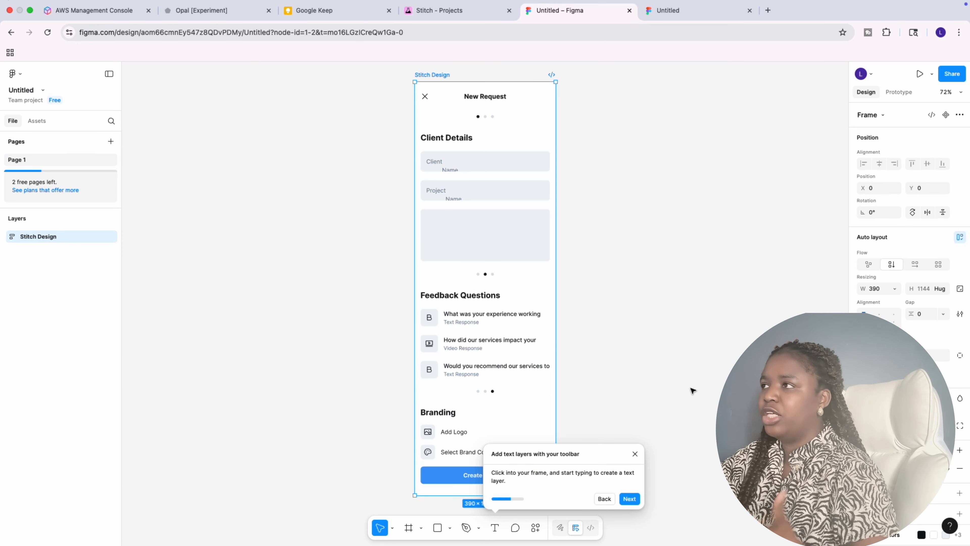
{"action": "left_click", "coordinate": [901, 92]}
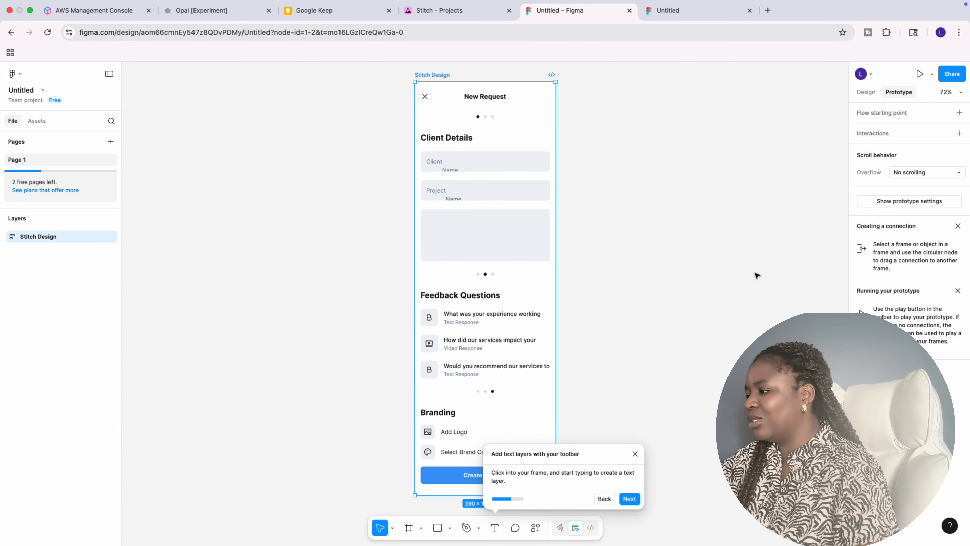
- Switch back to Stitch and generate all the suggested web pages for the self-serve scheduler
{"action": "left_click", "coordinate": [439, 11]}
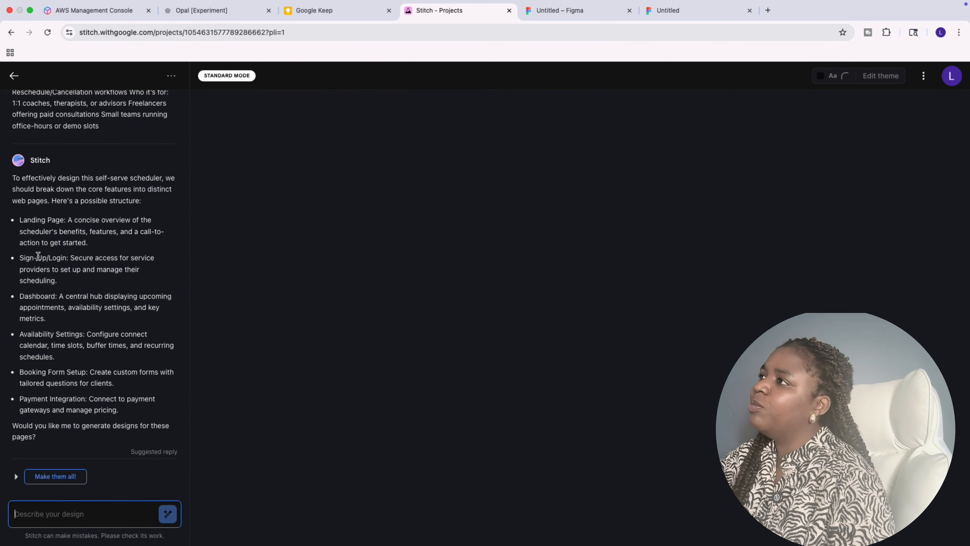
{"action": "left_click", "coordinate": [48, 478]}
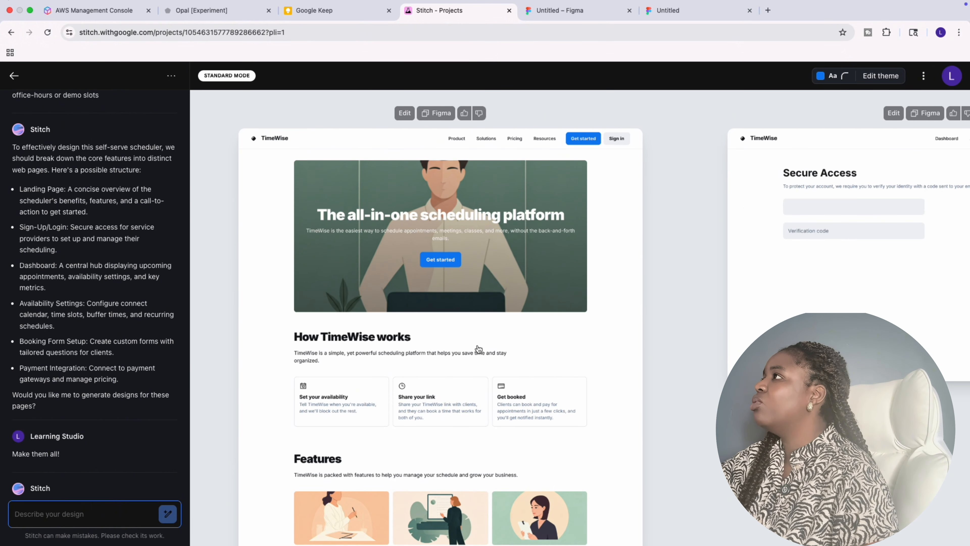
{"action": "scroll", "coordinate": [482, 470], "scroll_direction": "down", "scroll_amount": 3}
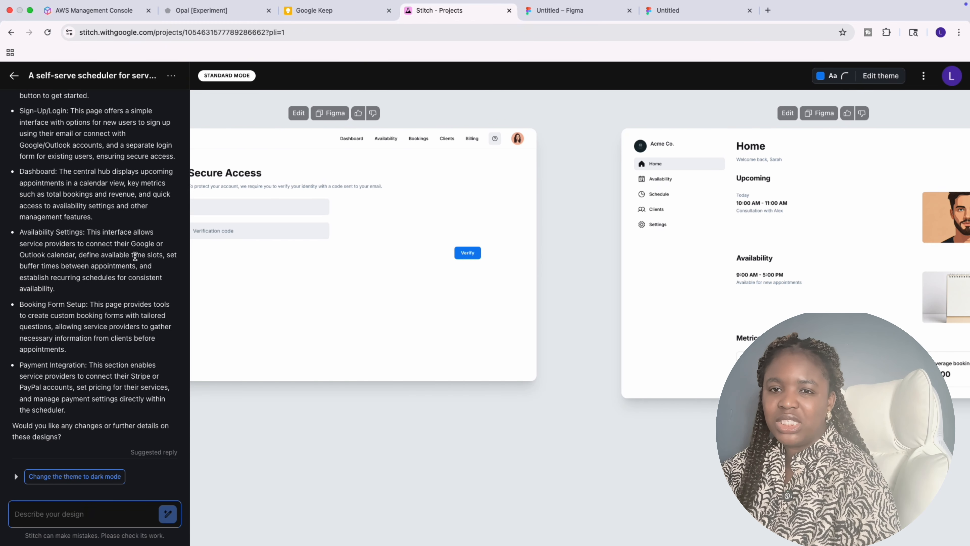
- Change the theme of the scheduler designs to dark mode and review the restyled pages
{"action": "left_click", "coordinate": [103, 478]}
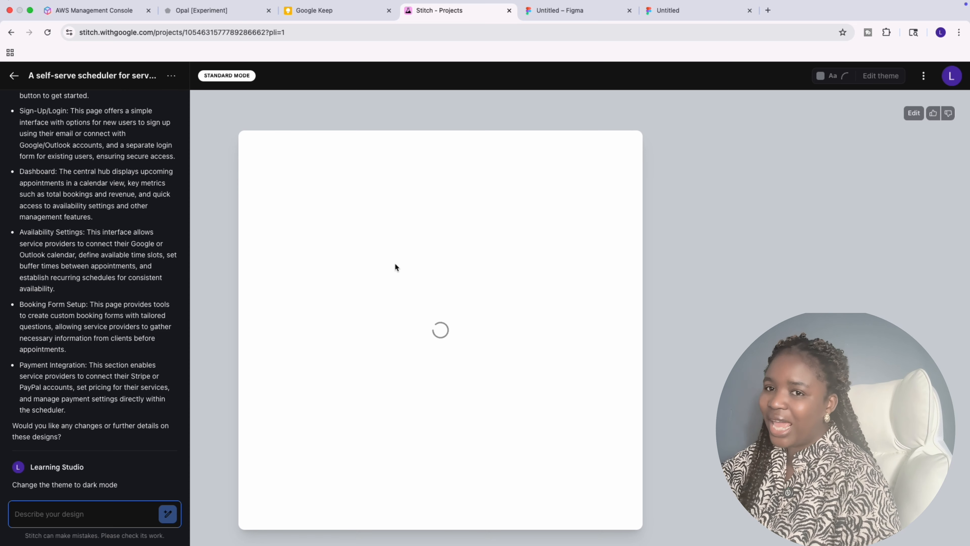
{"action": "scroll", "coordinate": [795, 223], "scroll_direction": "right", "scroll_amount": 15}
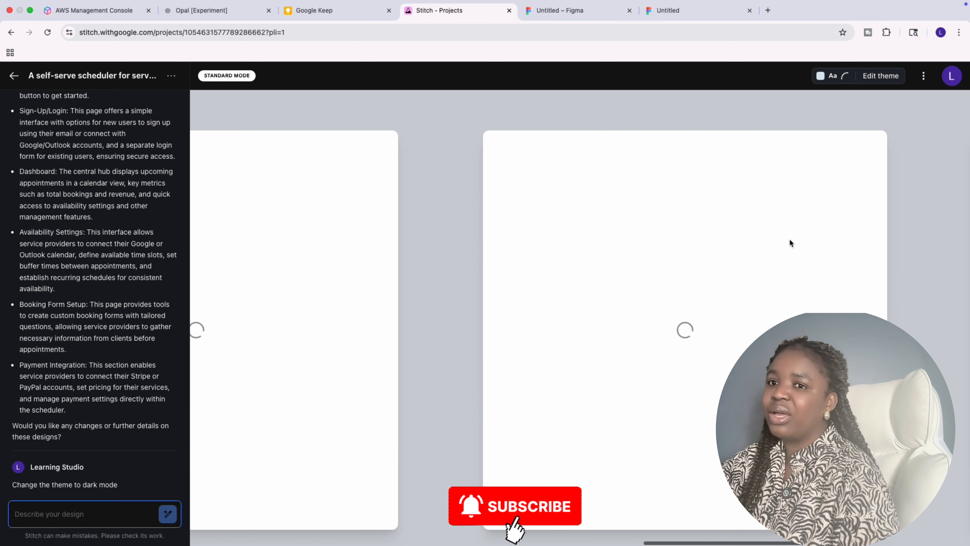
{"action": "scroll", "coordinate": [546, 265], "scroll_direction": "left", "scroll_amount": 15}
{"action": "scroll", "coordinate": [546, 266], "scroll_direction": "left", "scroll_amount": 3}
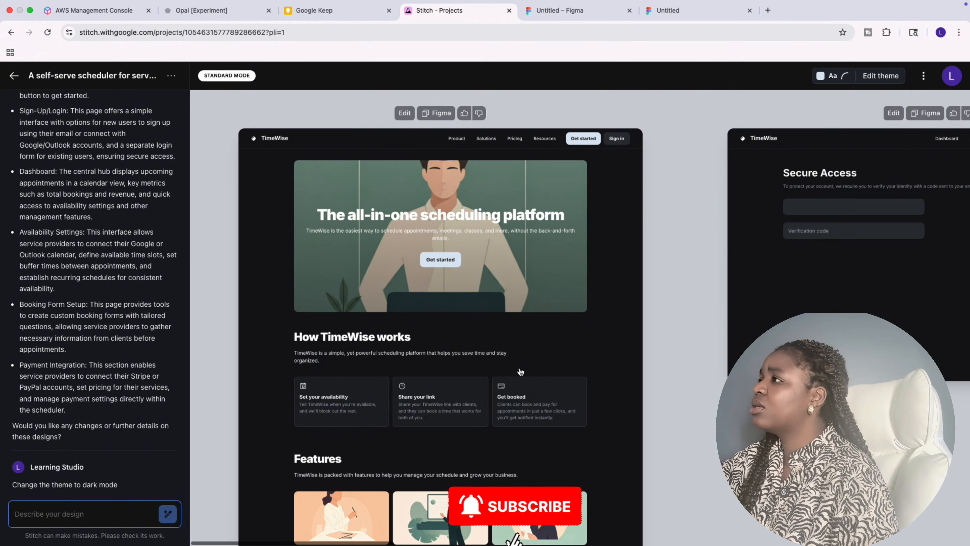
{"action": "scroll", "coordinate": [534, 325], "scroll_direction": "down", "scroll_amount": 3}
{"action": "scroll", "coordinate": [523, 363], "scroll_direction": "up", "scroll_amount": 3}
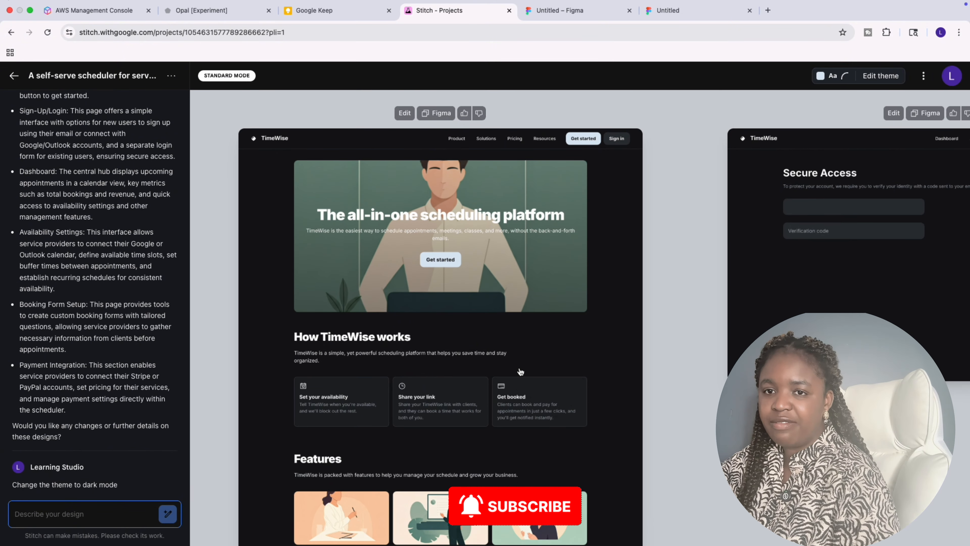